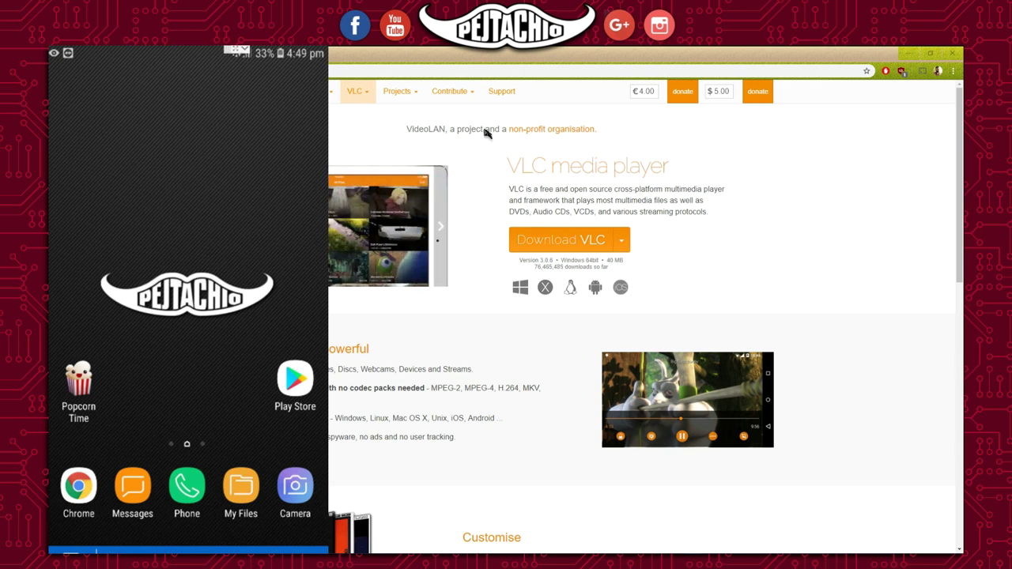
{"action": "left_click", "coordinate": [624, 240]}
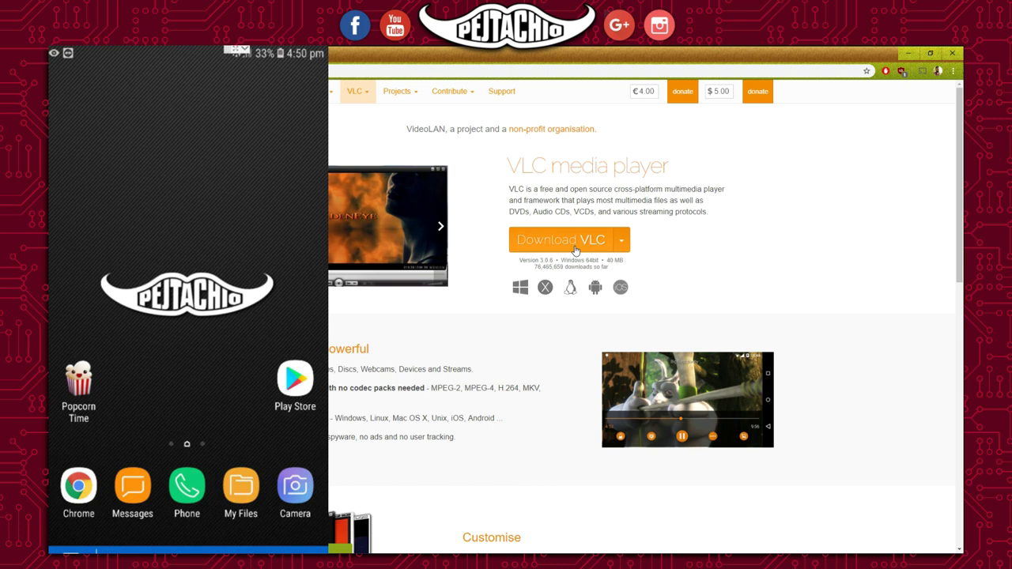
{"action": "left_click", "coordinate": [621, 241]}
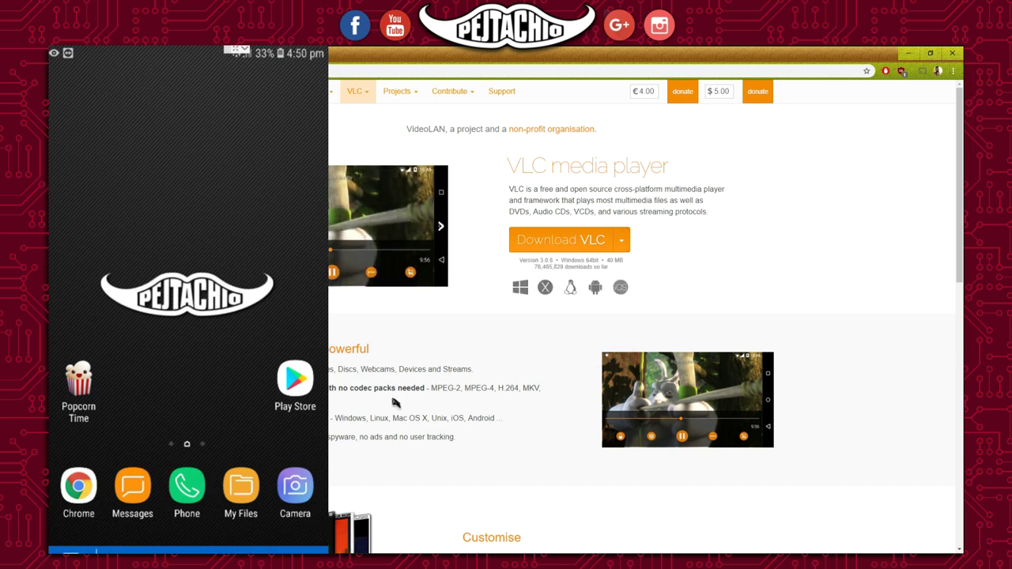
Open VLC media player on the computer and move its window clear of the phone display.
{"action": "mouse_move", "coordinate": [379, 553]}
{"action": "left_click", "coordinate": [427, 547]}
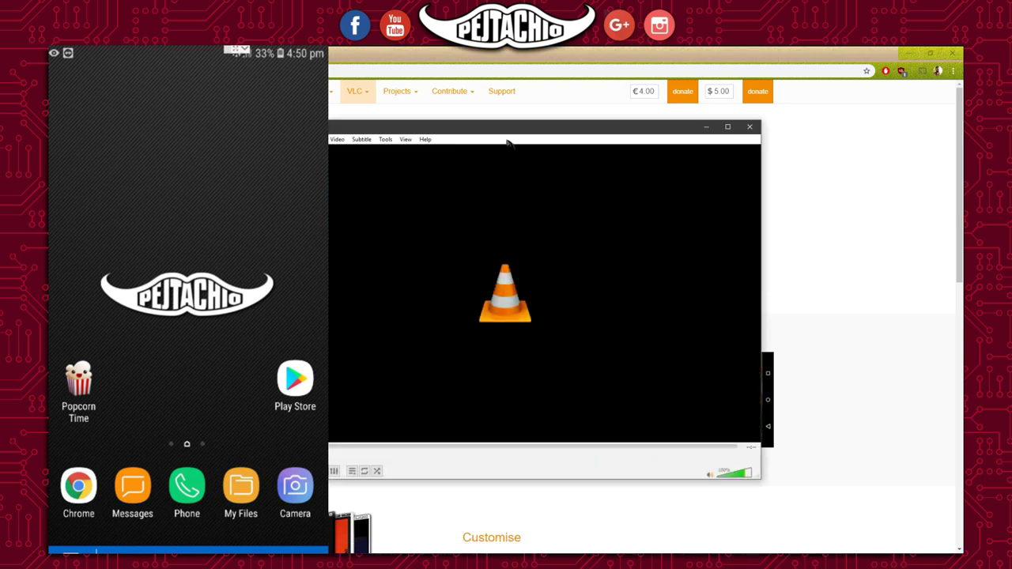
{"action": "left_click_drag", "start_coordinate": [522, 138], "coordinate": [648, 142]}
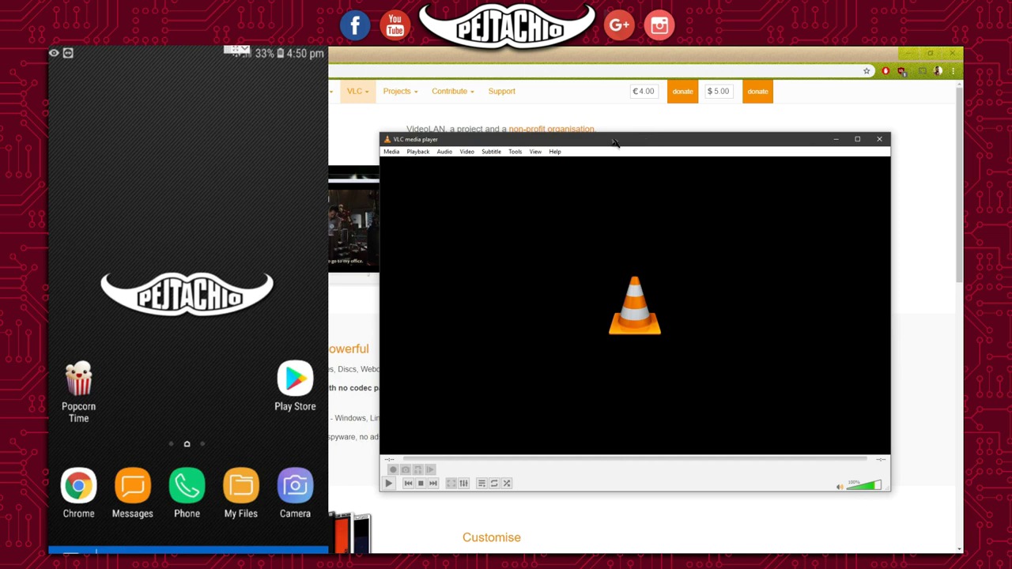
Open VLC's preferences and show all settings instead of the simple ones.
{"action": "left_click", "coordinate": [517, 152]}
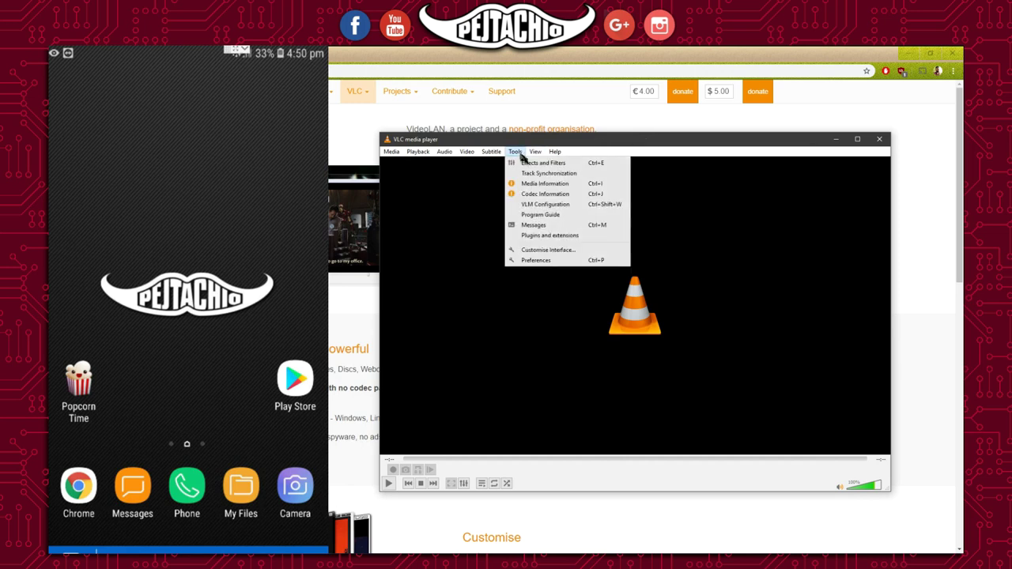
{"action": "left_click", "coordinate": [551, 262]}
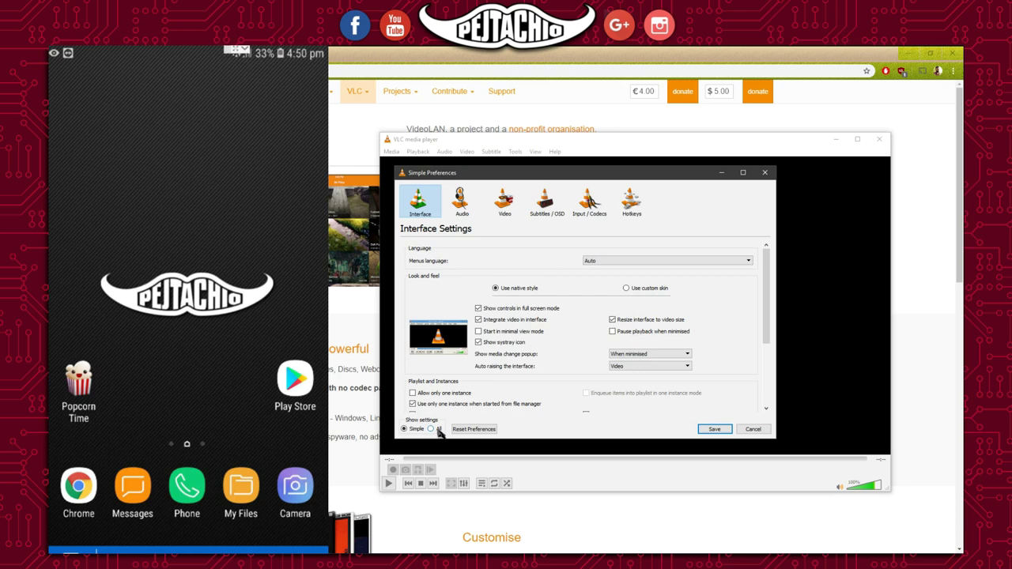
{"action": "left_click", "coordinate": [431, 428]}
Enable Web as an extra interface module in the Main interfaces settings.
{"action": "scroll", "coordinate": [468, 308], "scroll_direction": "down", "scroll_amount": 4}
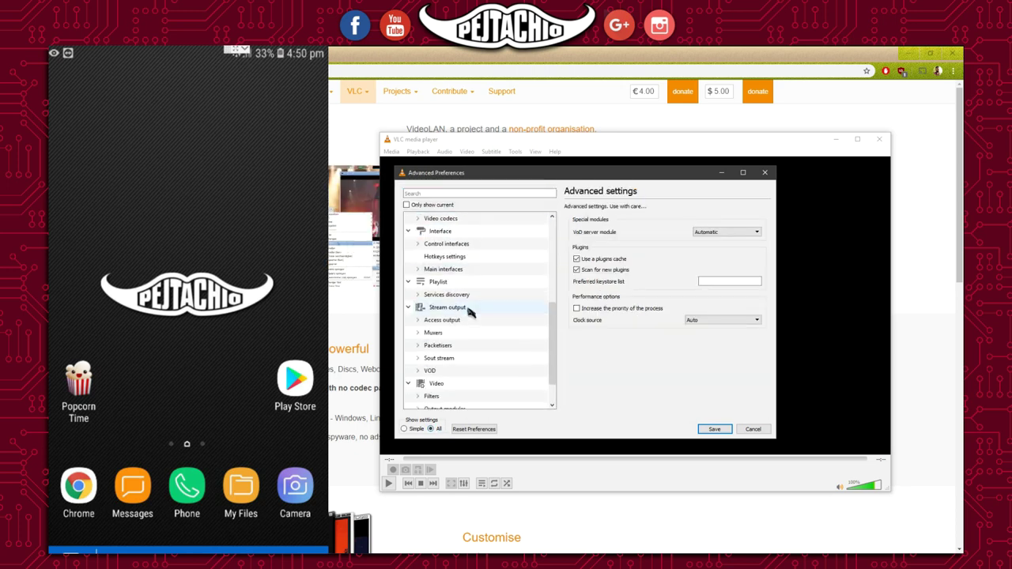
{"action": "left_click", "coordinate": [433, 269]}
{"action": "left_click", "coordinate": [673, 245]}
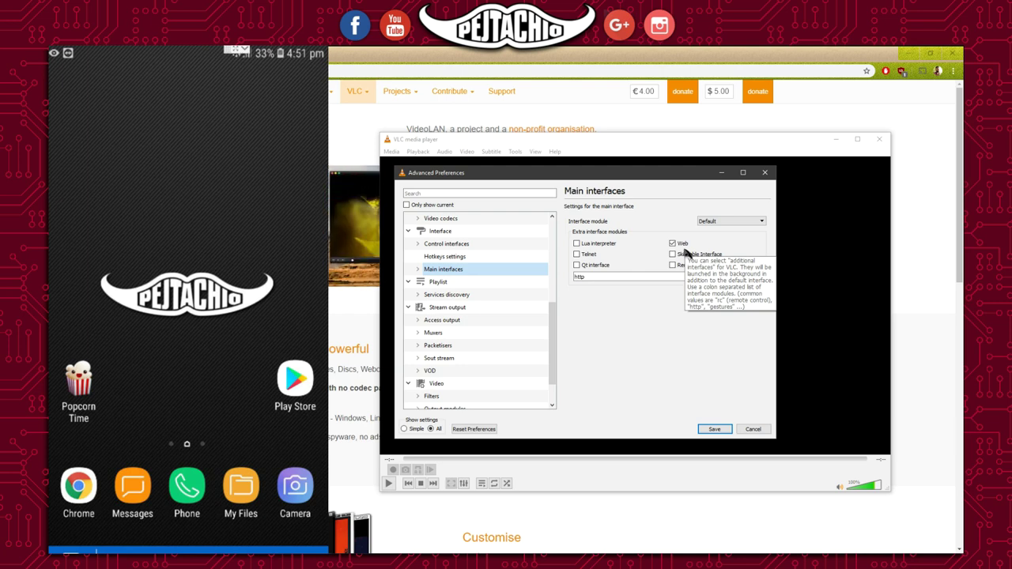
Enter the Lua HTTP password in the Lua interpreter settings and leave the preferences without saving.
{"action": "left_click", "coordinate": [419, 269]}
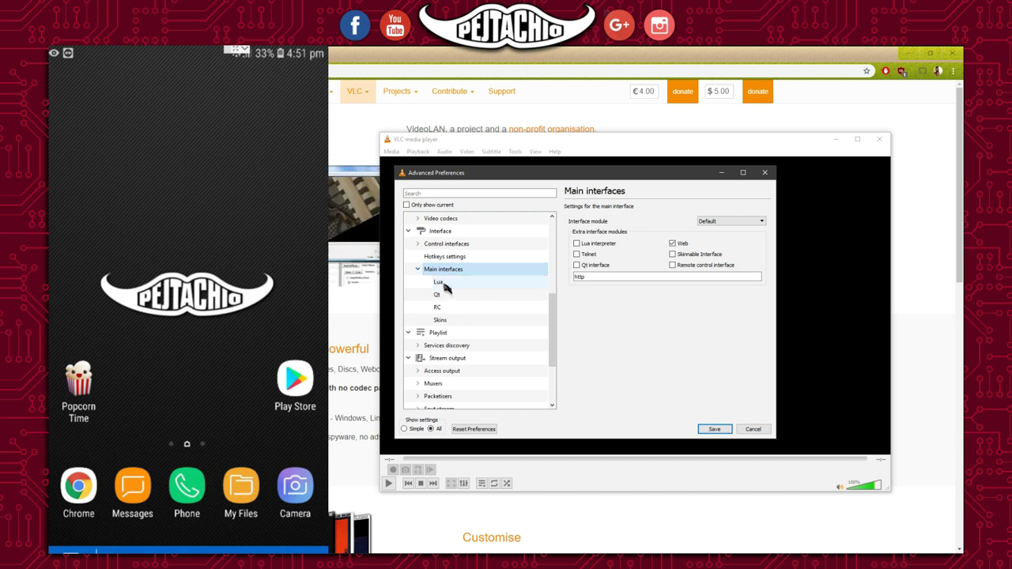
{"action": "left_click", "coordinate": [439, 283]}
{"action": "double_click", "coordinate": [715, 256]}
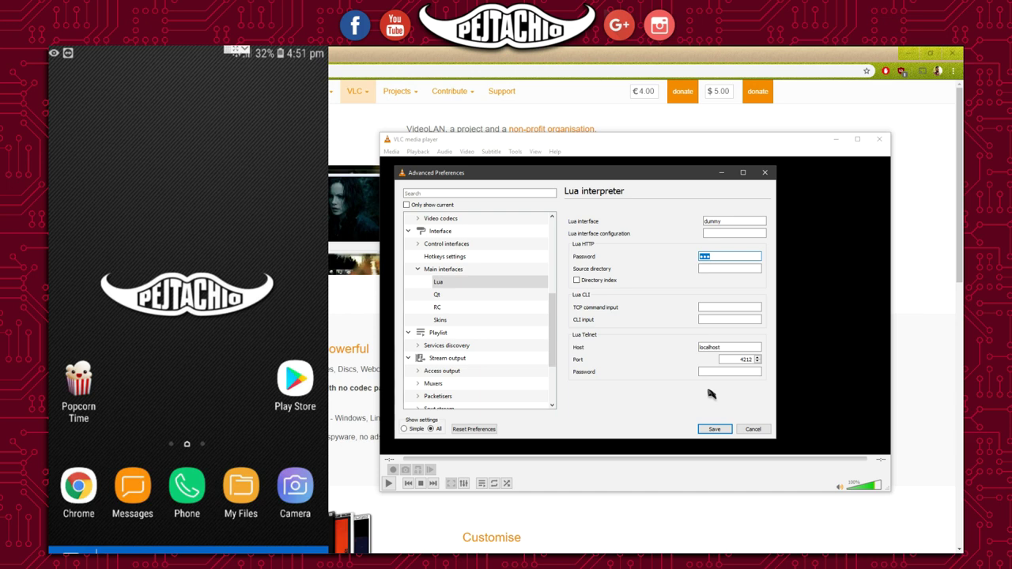
{"action": "left_click", "coordinate": [742, 256]}
{"action": "key", "text": "ctrl+a"}
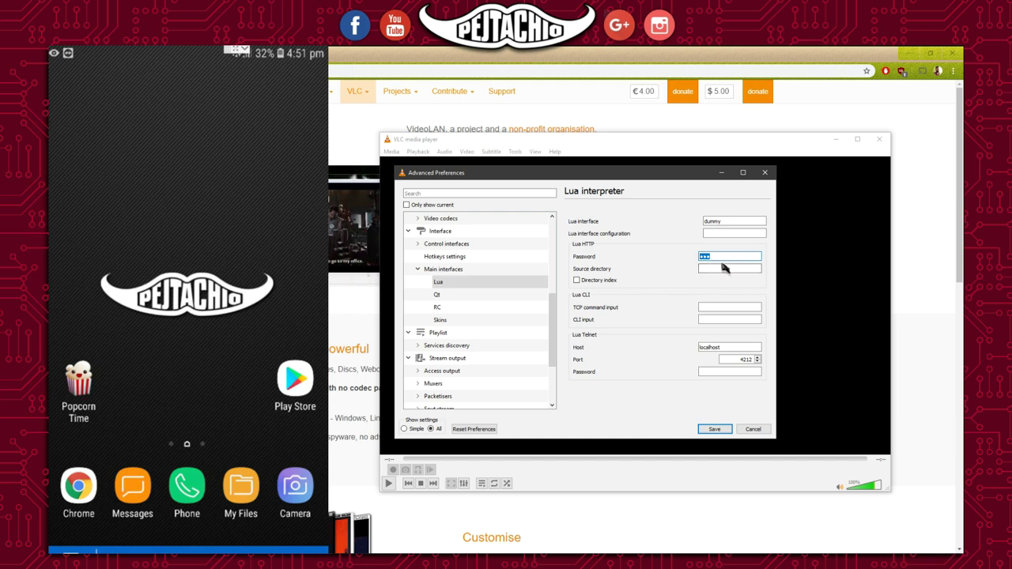
{"action": "key", "text": "BackSpace"}
{"action": "type", "text": "•••"}
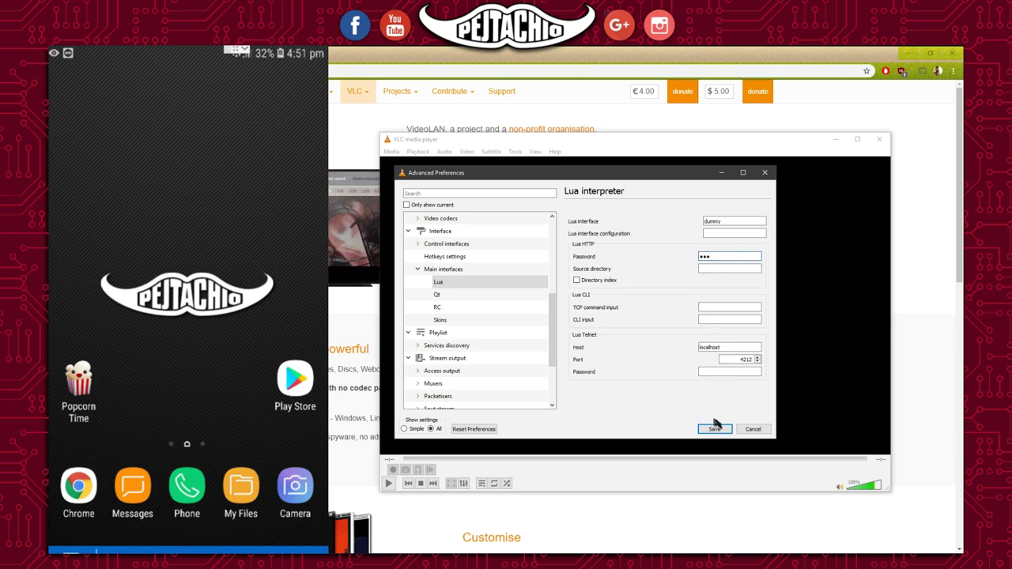
{"action": "left_click", "coordinate": [759, 432]}
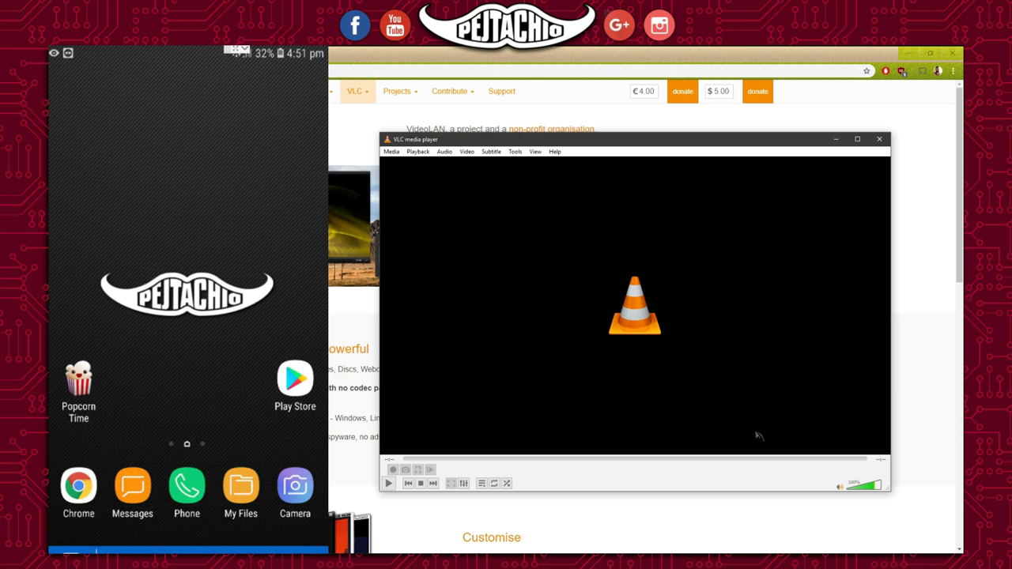
Open Control Panel, search for "fire" and open the Windows Defender Firewall status page.
{"action": "mouse_move", "coordinate": [340, 551]}
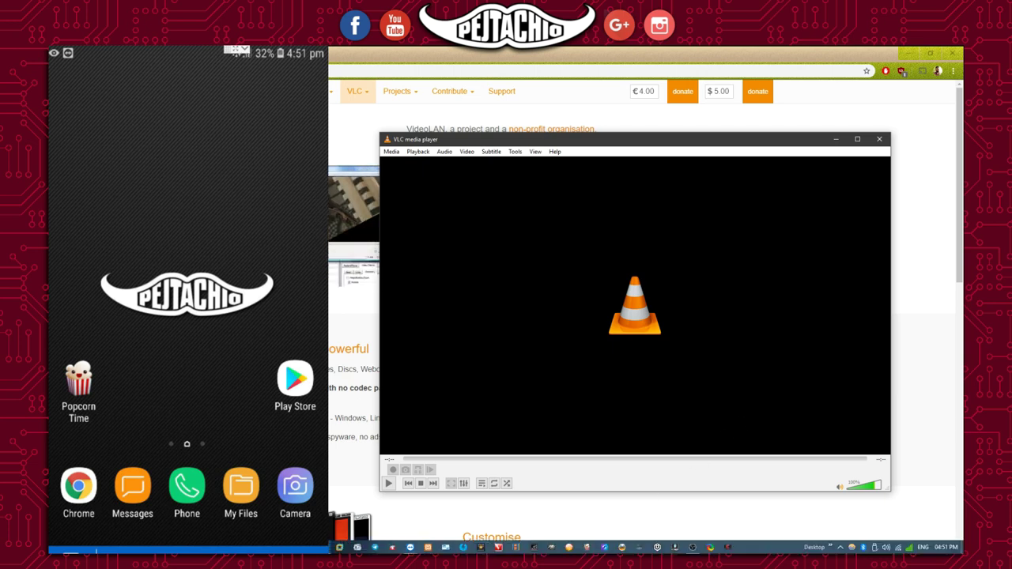
{"action": "left_click", "coordinate": [445, 547]}
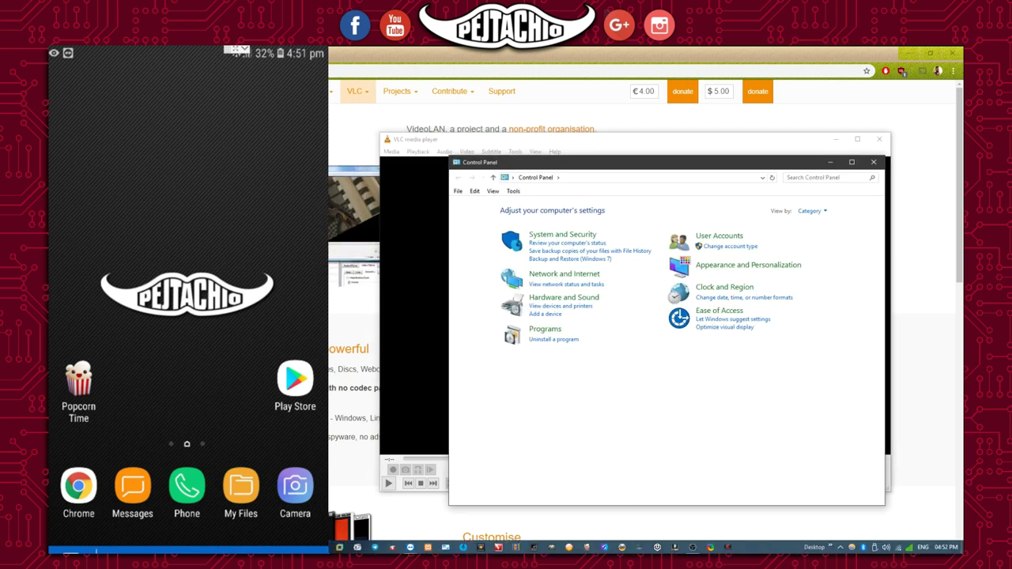
{"action": "left_click", "coordinate": [820, 179]}
{"action": "type", "text": "fire"}
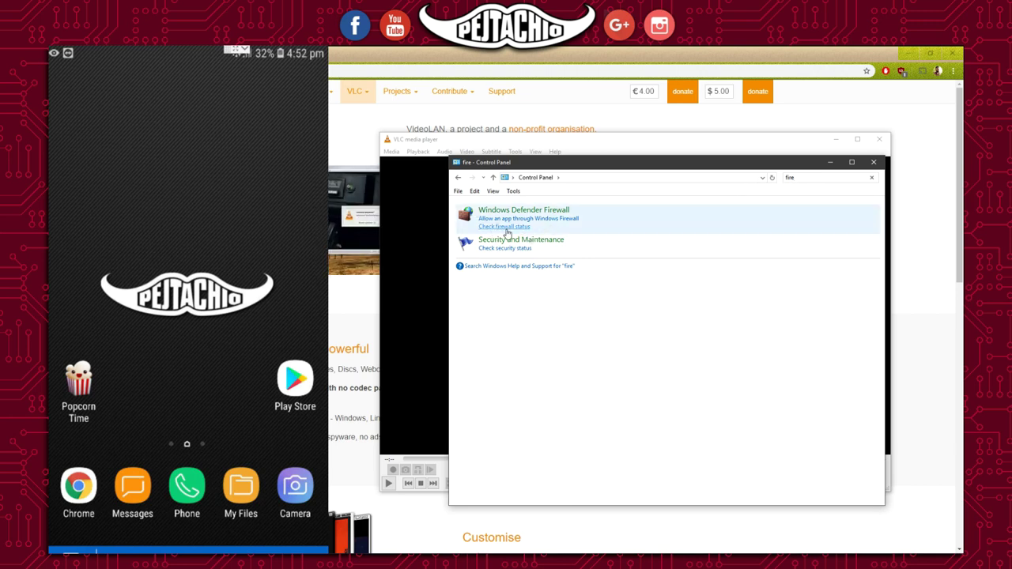
{"action": "left_click", "coordinate": [518, 227]}
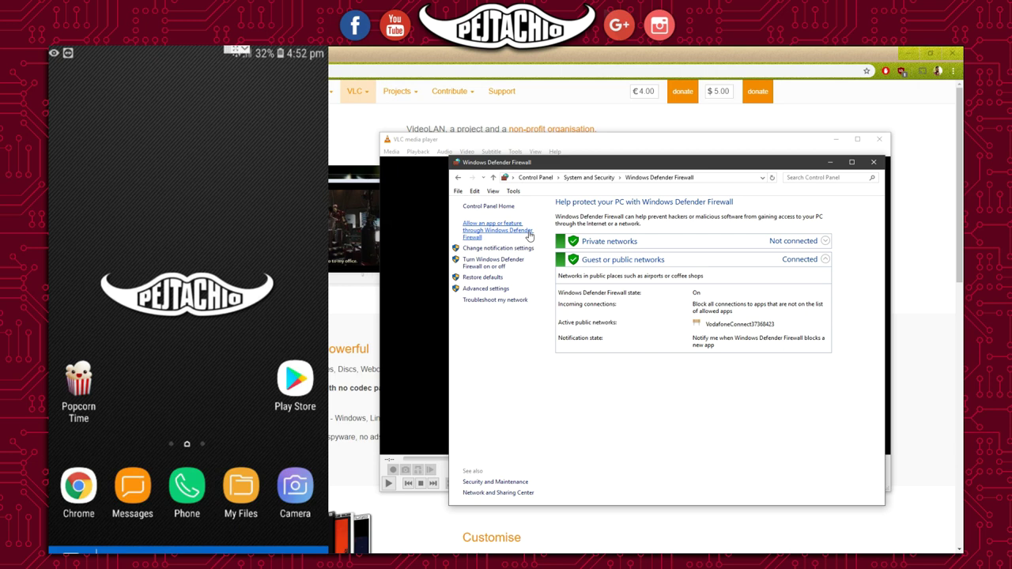
Check the private and public permissions of VLC media player among the firewall's allowed apps, and close Control Panel.
{"action": "left_click", "coordinate": [510, 236]}
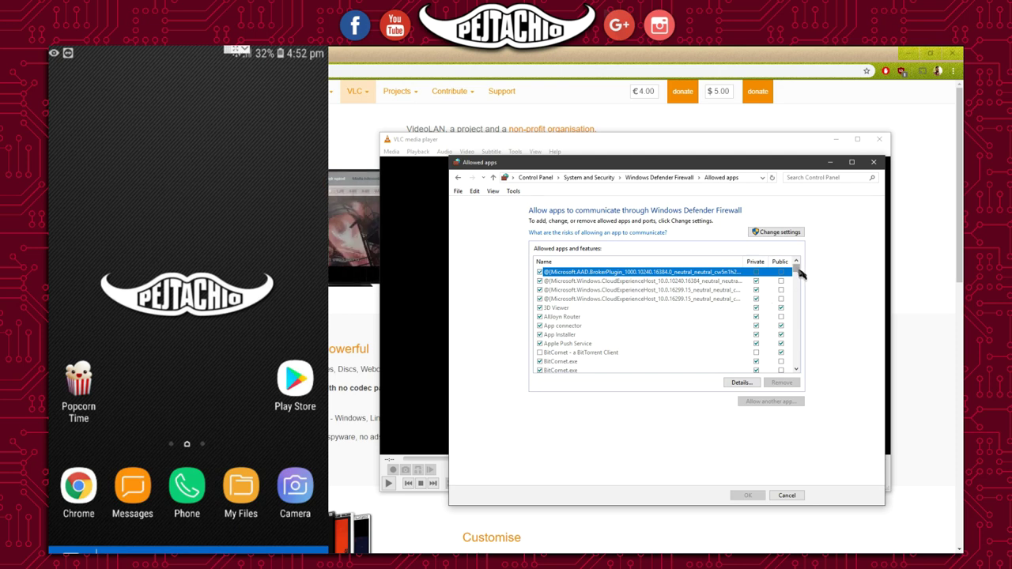
{"action": "left_click_drag", "start_coordinate": [800, 273], "coordinate": [796, 349]}
{"action": "left_click", "coordinate": [585, 344]}
{"action": "left_click", "coordinate": [586, 336]}
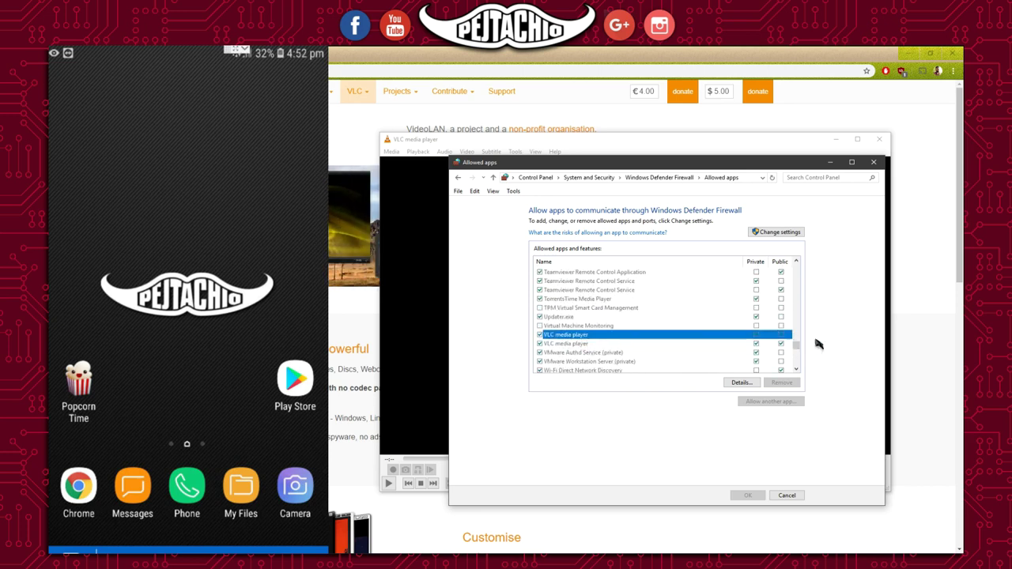
{"action": "left_click", "coordinate": [672, 326]}
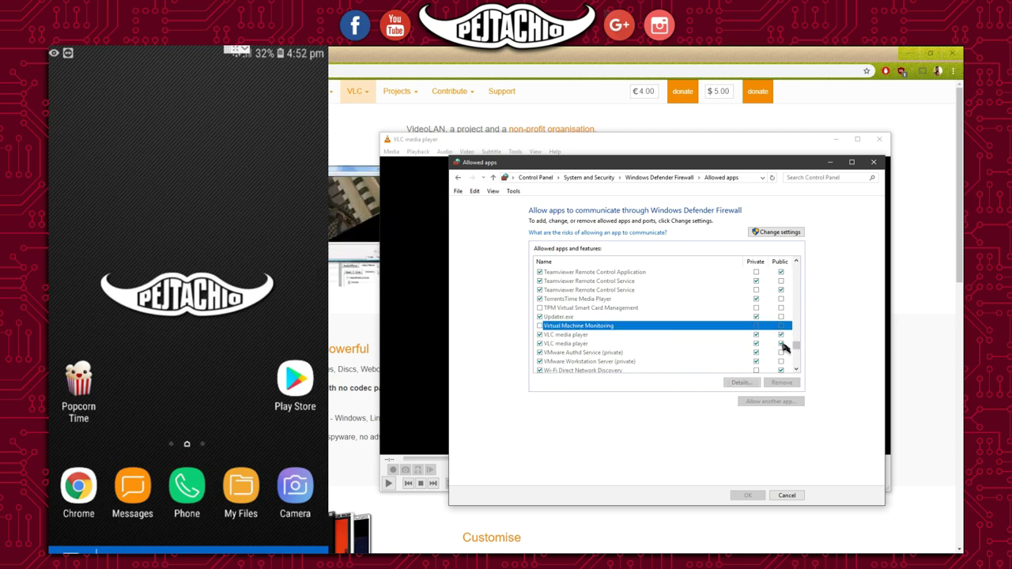
{"action": "left_click", "coordinate": [783, 495]}
{"action": "left_click", "coordinate": [872, 163]}
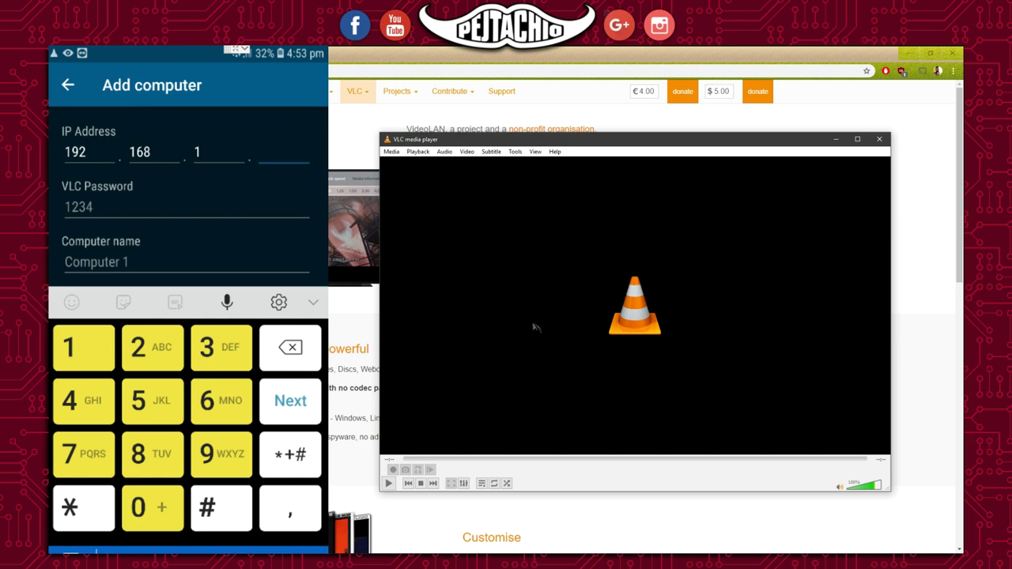
Finish with the phone remote's Add computer form and connect to the computer in the list.
{"action": "key", "text": "Tab"}
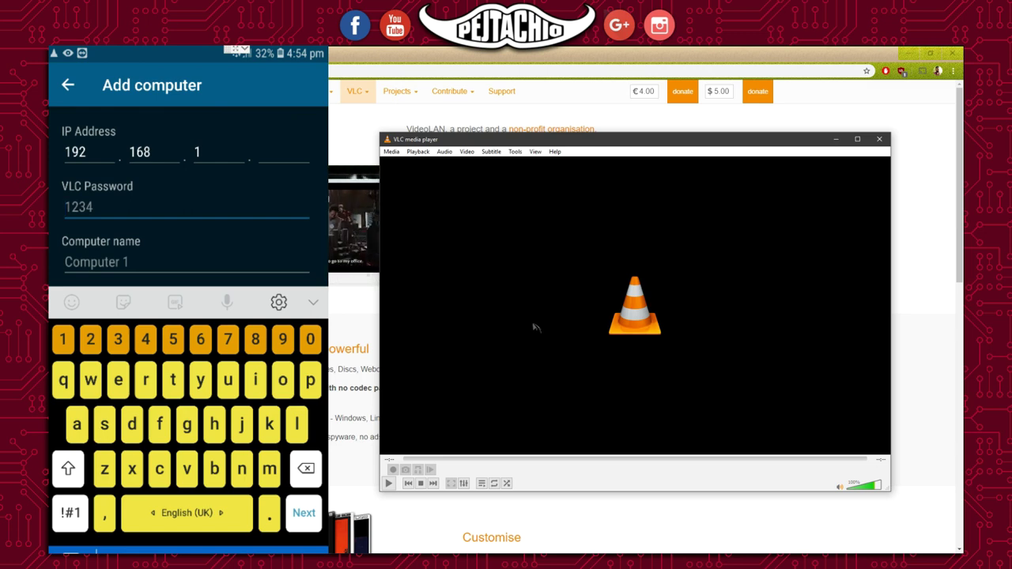
{"action": "key", "text": "Escape"}
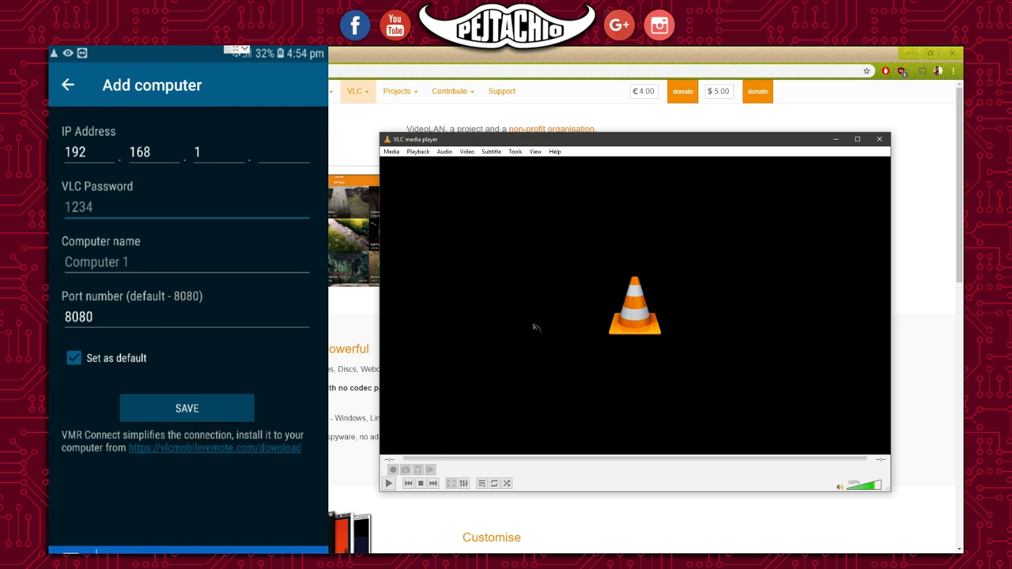
{"action": "left_click", "coordinate": [186, 408]}
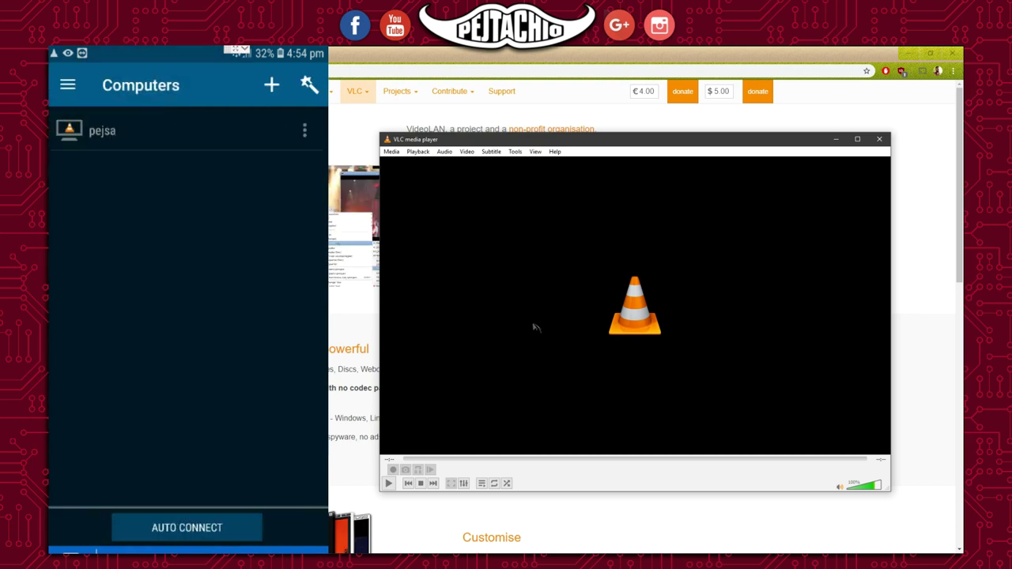
{"action": "left_click", "coordinate": [100, 130]}
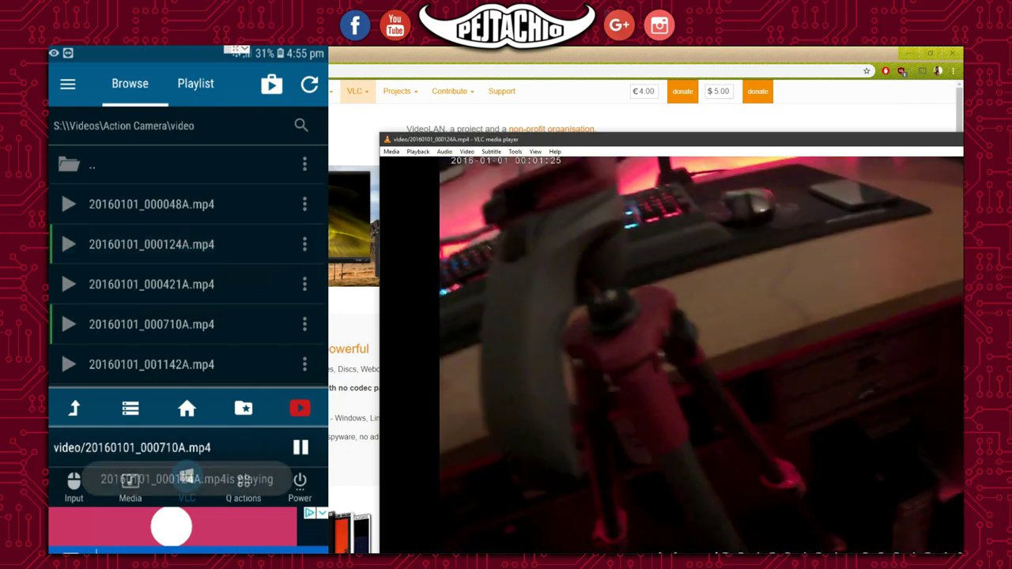
Play 20160101_001142A.mp4 from the phone remote, and shrink and move the player window clear of the phone display.
{"action": "left_click", "coordinate": [151, 364]}
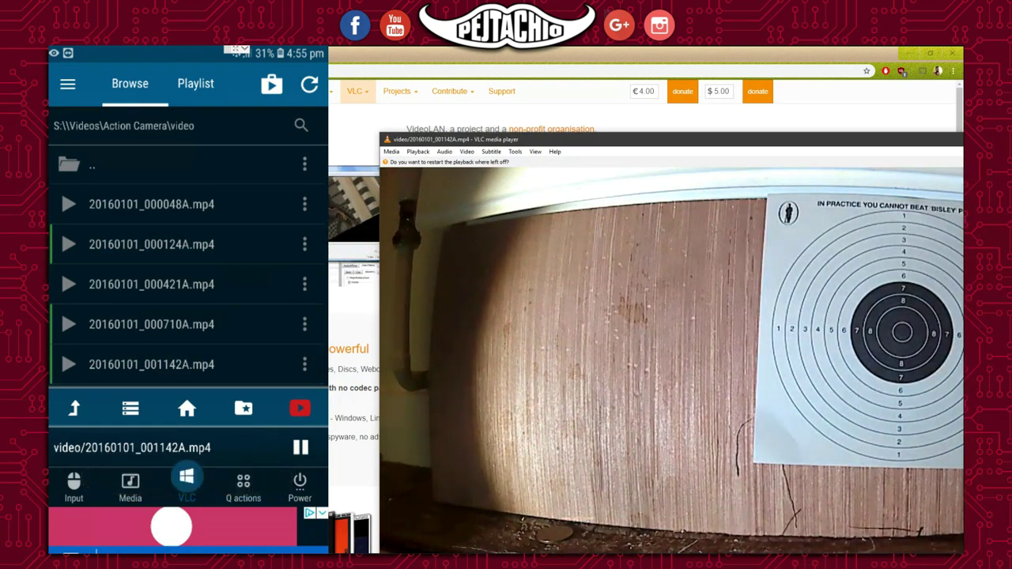
{"action": "left_click_drag", "start_coordinate": [377, 133], "coordinate": [688, 282]}
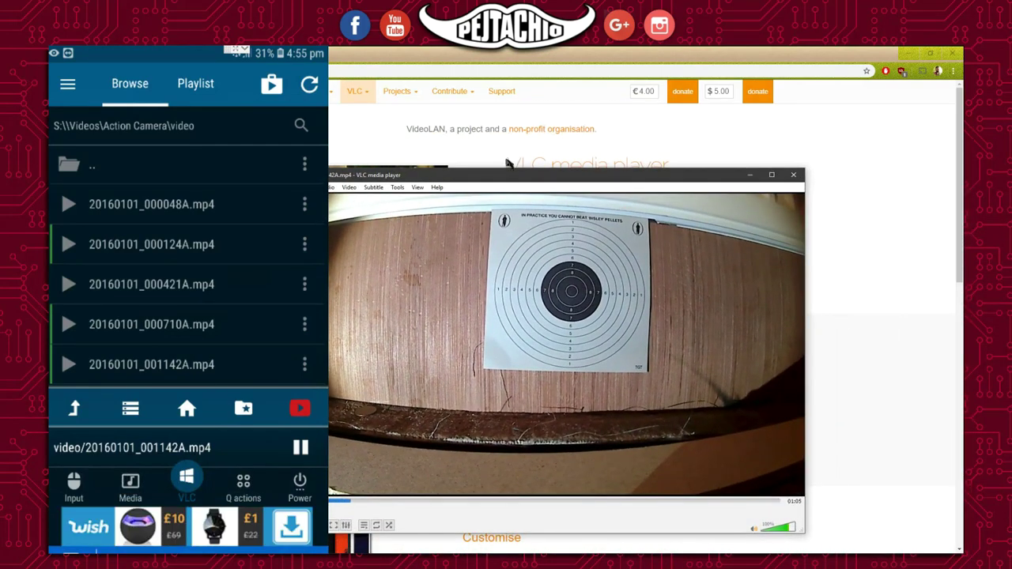
{"action": "left_click_drag", "start_coordinate": [509, 181], "coordinate": [567, 129]}
Pause the playing video and look through the phone remote's list of files in the video folder.
{"action": "left_click", "coordinate": [332, 473]}
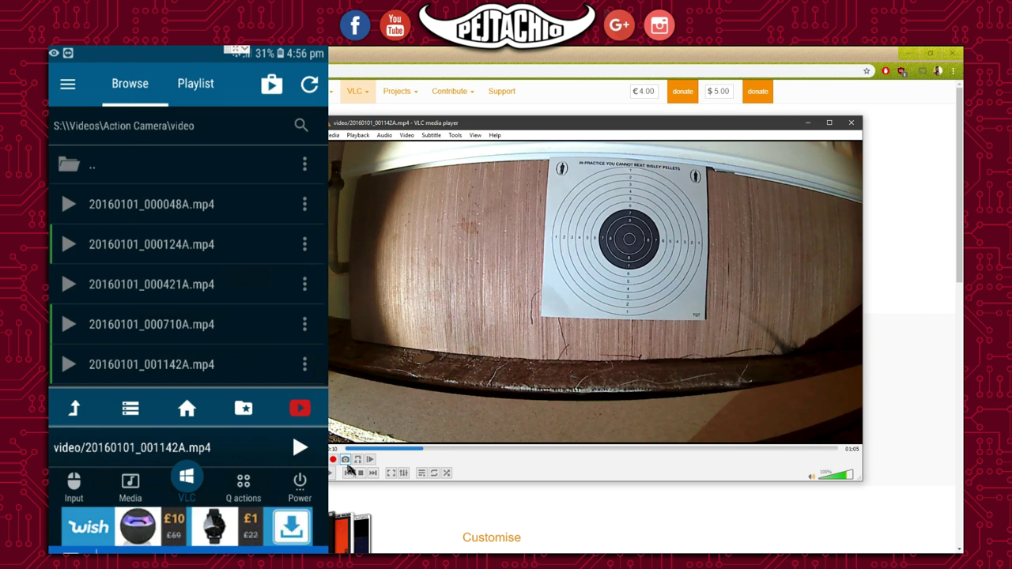
{"action": "scroll", "coordinate": [187, 261], "scroll_direction": "down", "scroll_amount": 3}
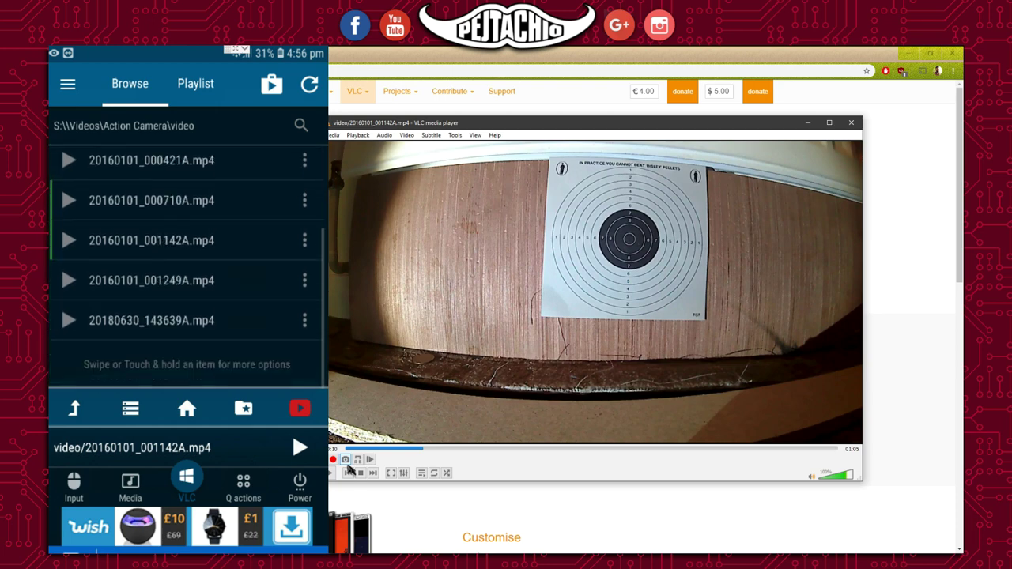
{"action": "scroll", "coordinate": [188, 261], "scroll_direction": "up", "scroll_amount": 3}
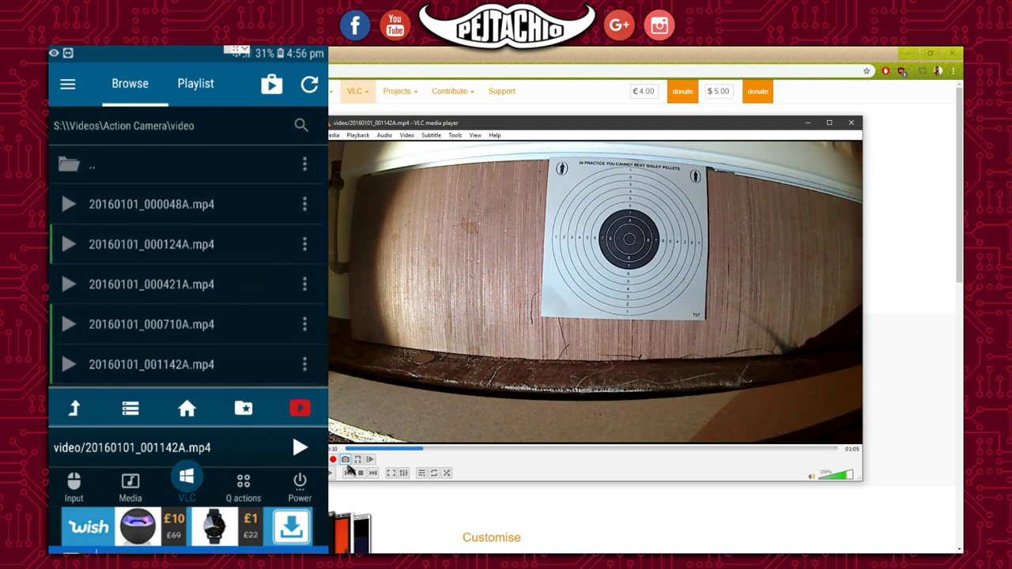